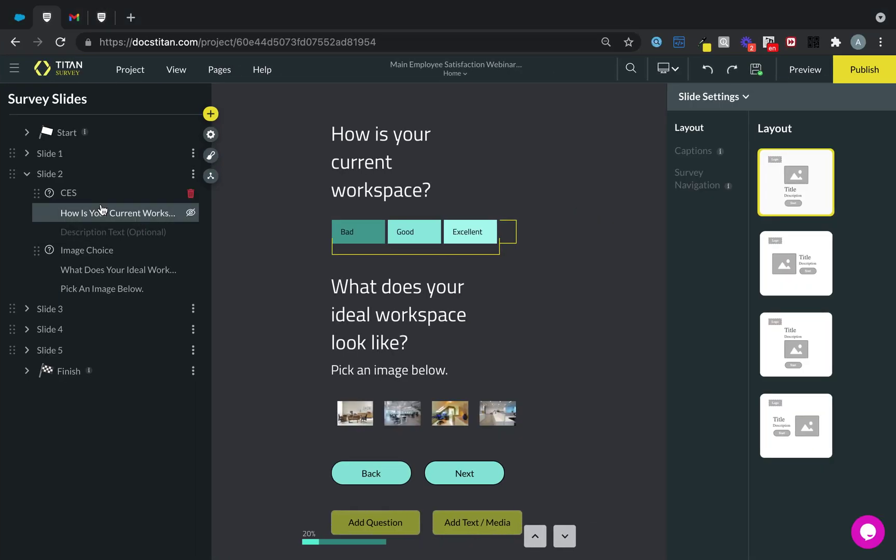
# Step: Page from Slide 1 to Slide 3's team-size dropdown, dismissing Add Question without adding anything
pyautogui.click(63, 153)
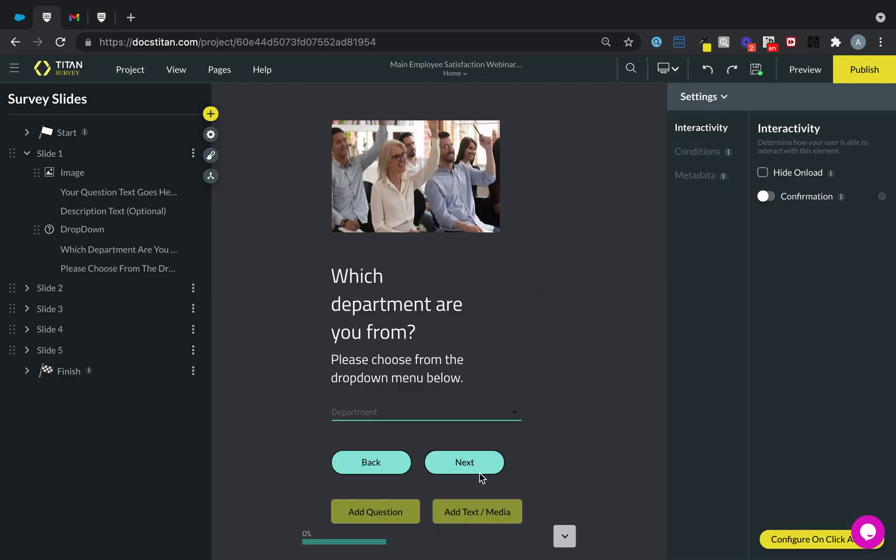
pyautogui.click(479, 472)
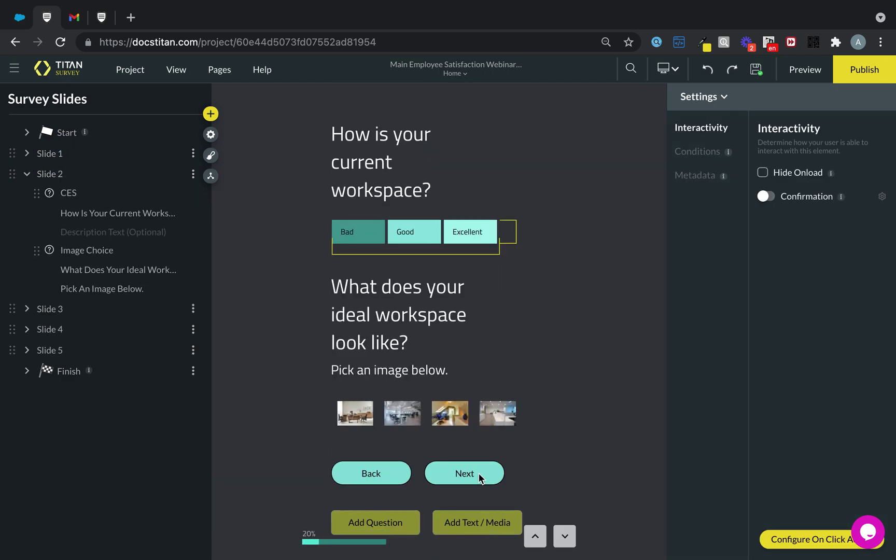
pyautogui.click(479, 473)
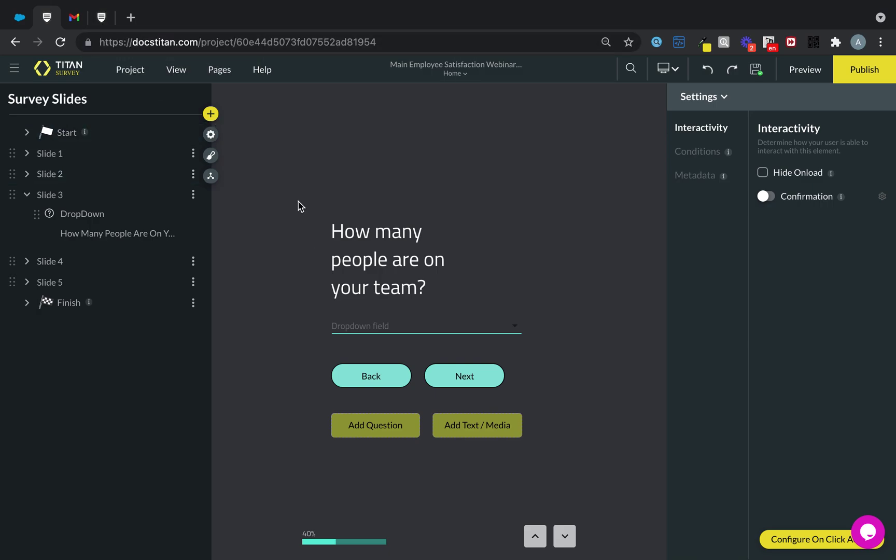
pyautogui.click(397, 427)
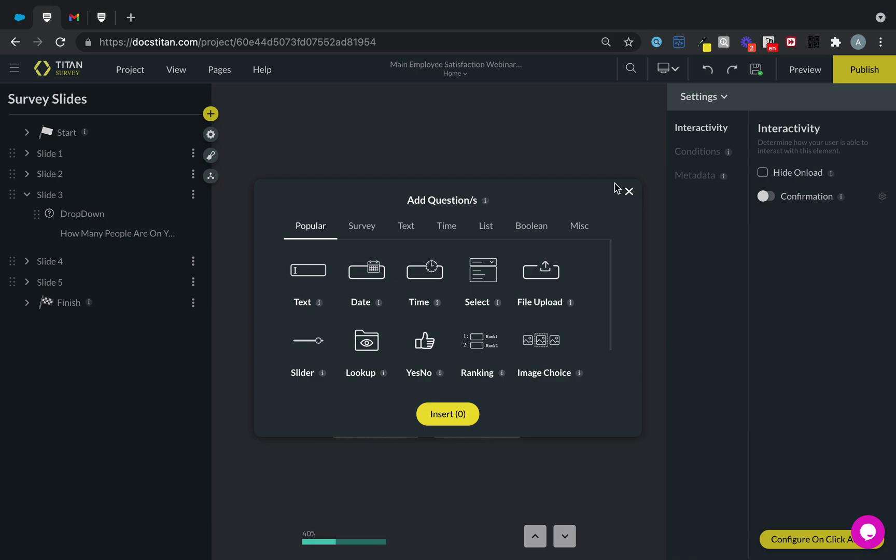
pyautogui.click(628, 193)
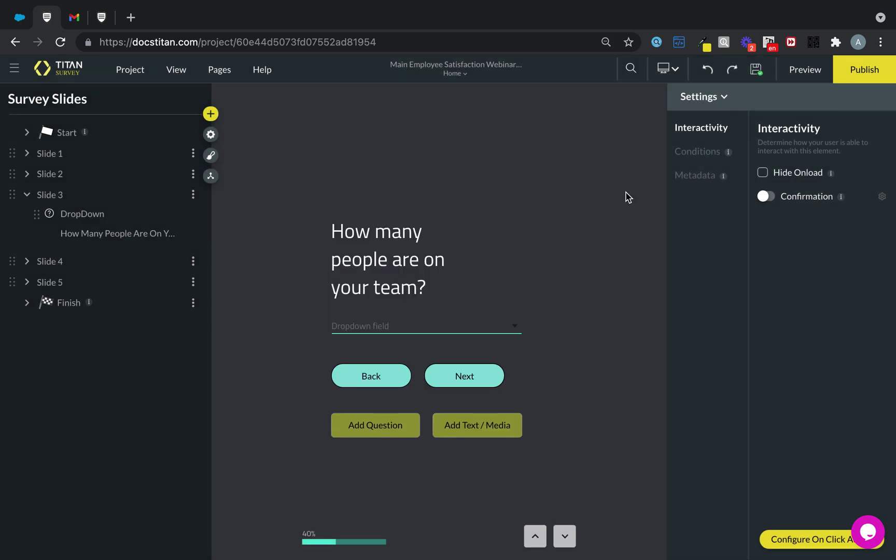
pyautogui.click(104, 23)
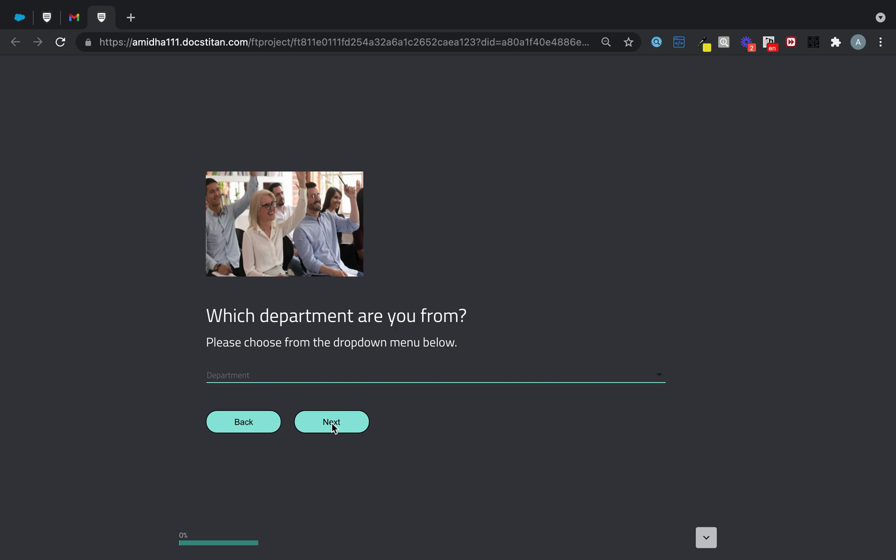
# Step: Advance the live survey past the 'Which department are you from?' question to the workspace page
pyautogui.click(332, 422)
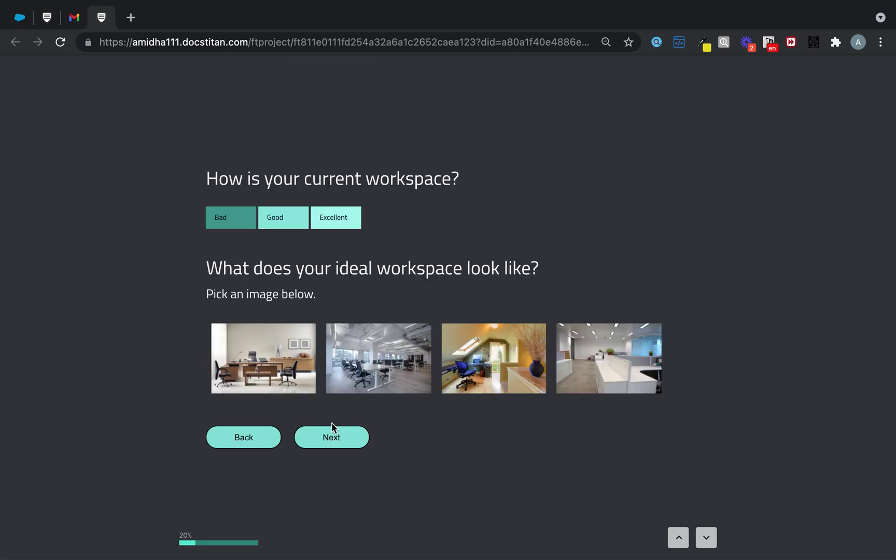
pyautogui.click(87, 18)
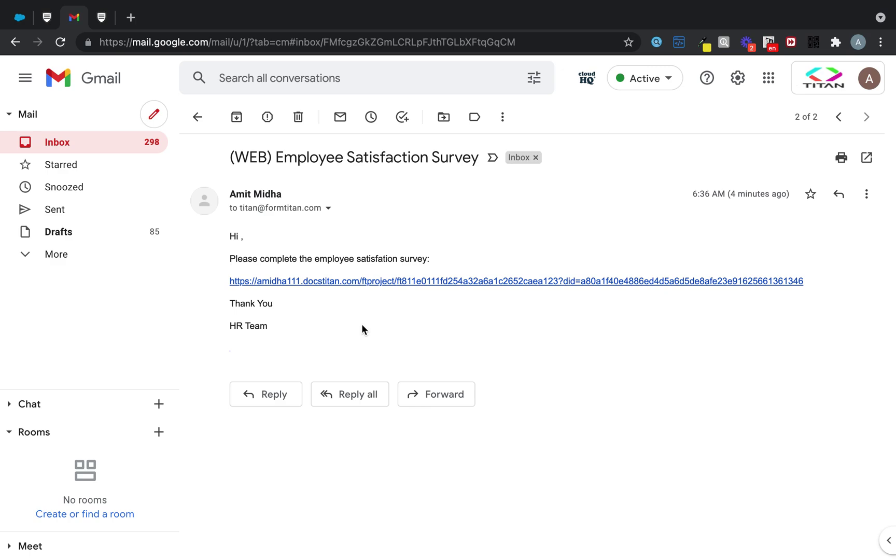
# Step: Look over the '(WEB) Employee Satisfaction Survey' email, then go back to the Salesforce Surveys list
pyautogui.click(27, 20)
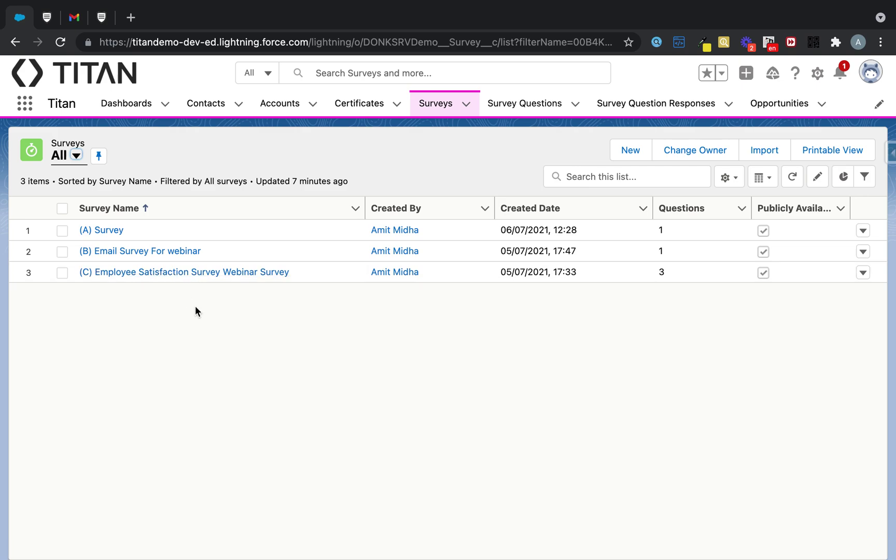
# Step: Open the (C) Employee Satisfaction Survey Webinar Survey's related records and its stored survey response
pyautogui.click(139, 275)
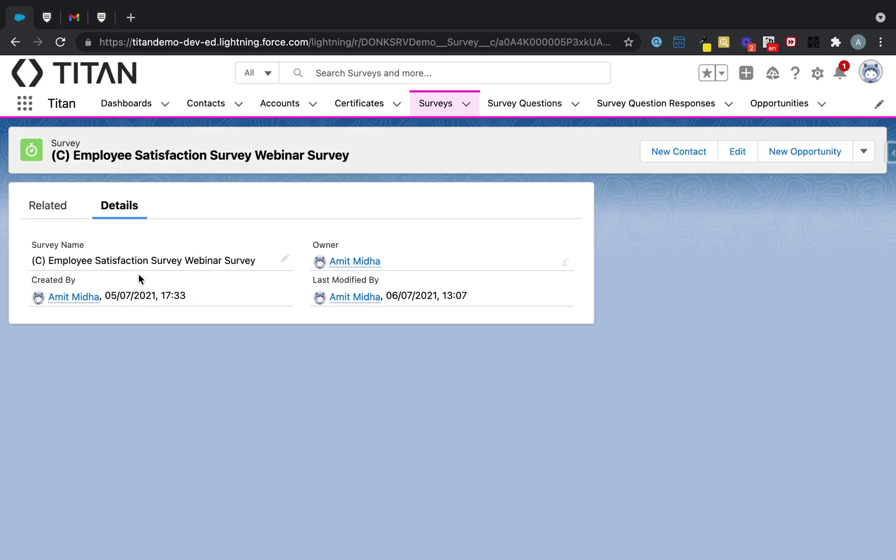
pyautogui.click(57, 212)
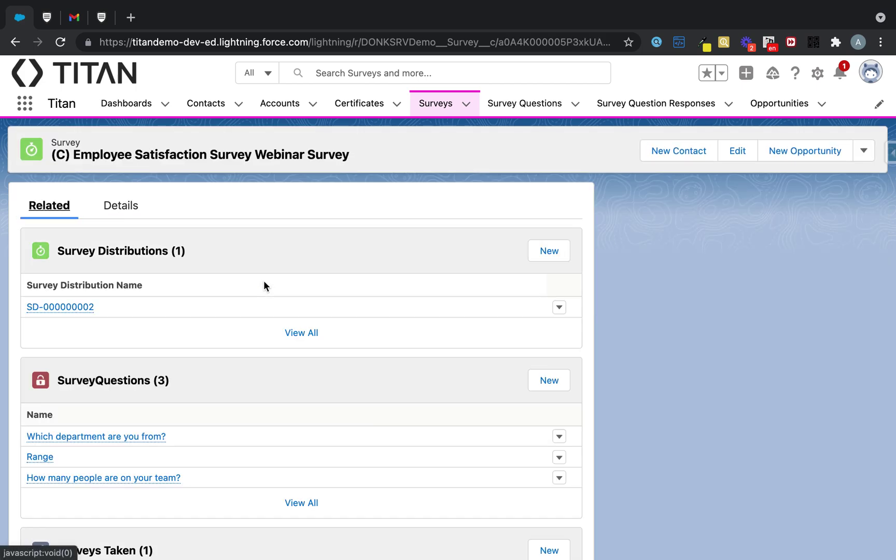
pyautogui.scroll(-1, 264, 280)
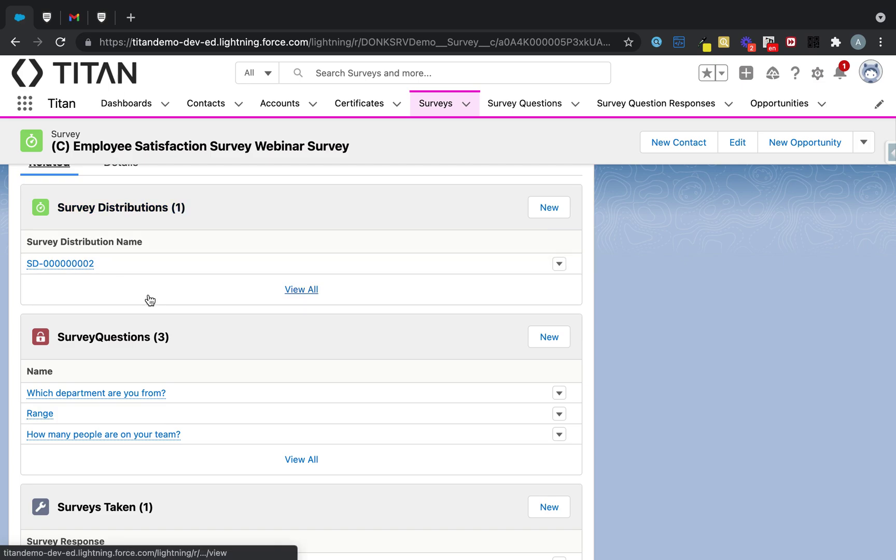
pyautogui.scroll(-3, 149, 299)
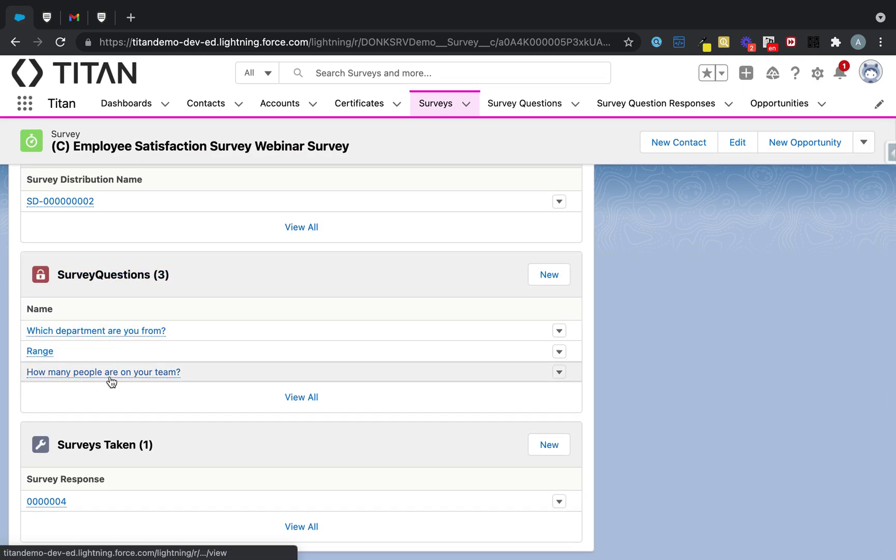
pyautogui.moveTo(111, 380)
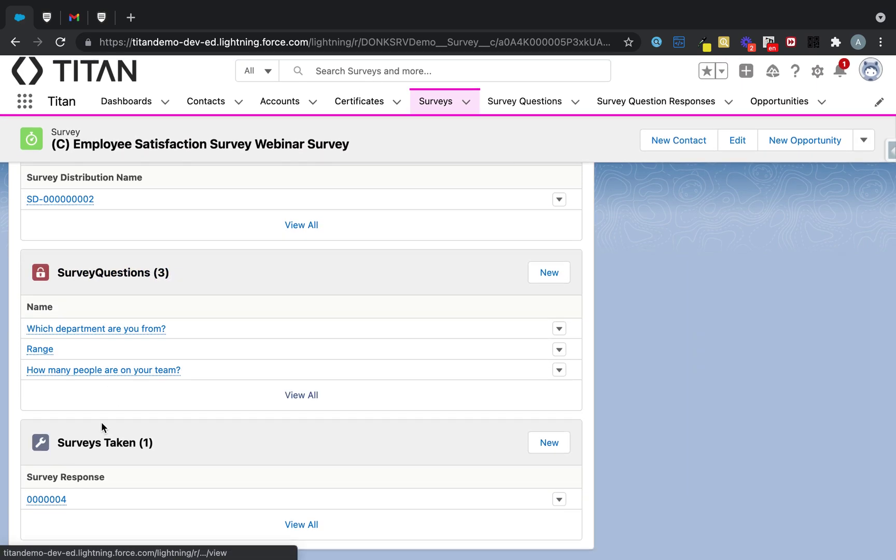
pyautogui.click(45, 501)
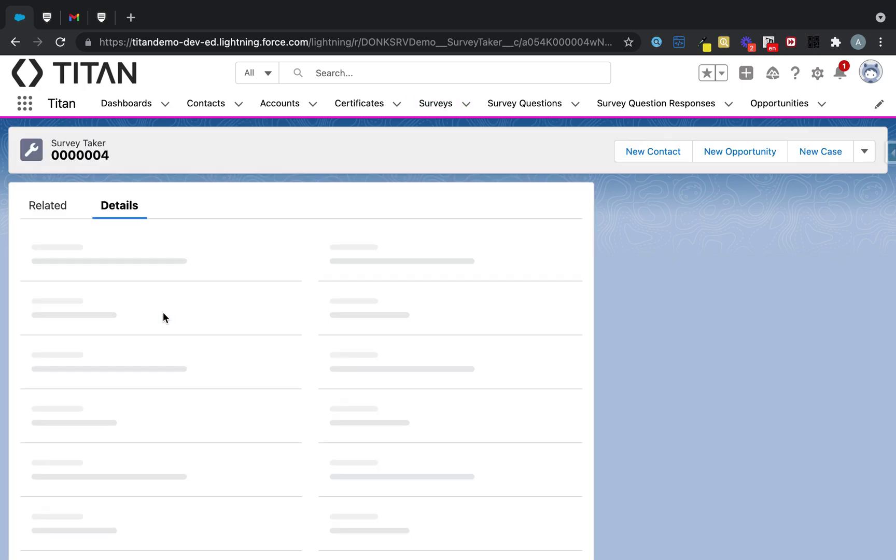
# Step: Return to the Surveys list and reopen the (C) survey record's related lists
pyautogui.moveTo(77, 333)
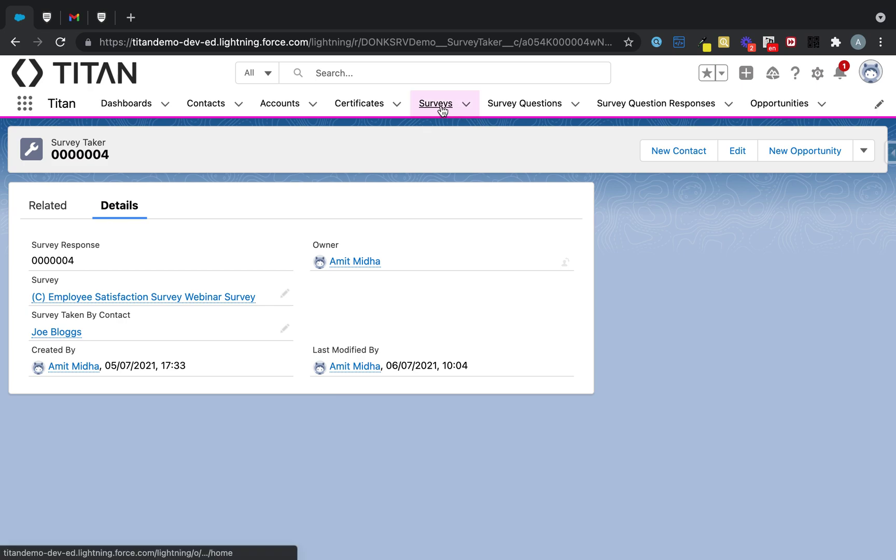
pyautogui.click(441, 107)
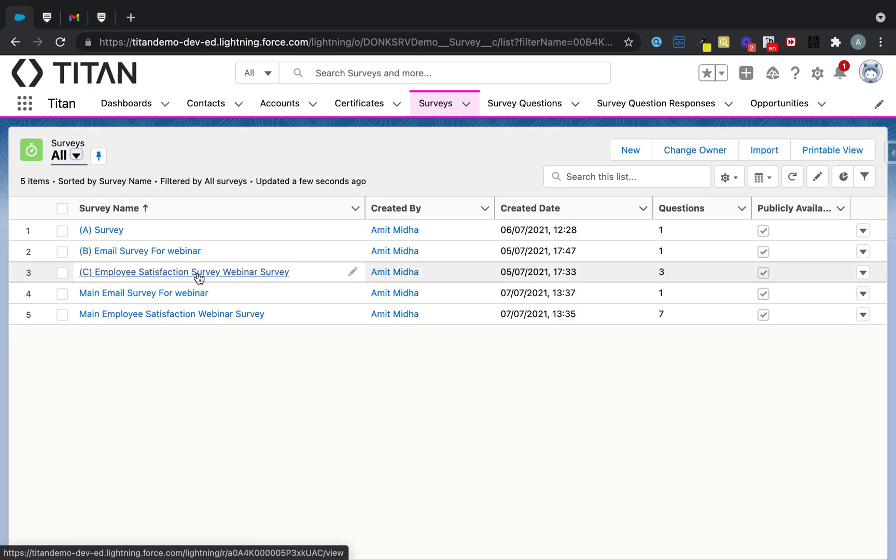
pyautogui.click(197, 274)
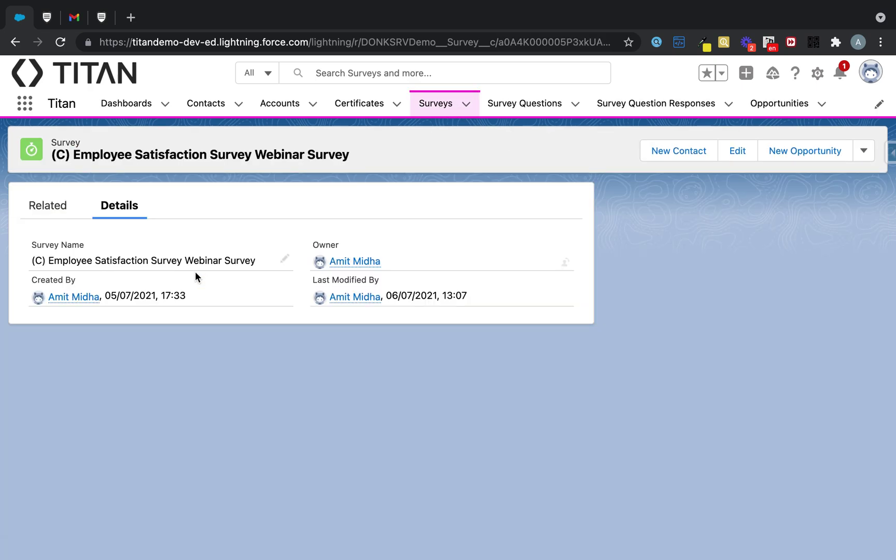
pyautogui.click(52, 207)
pyautogui.scroll(-3, 178, 317)
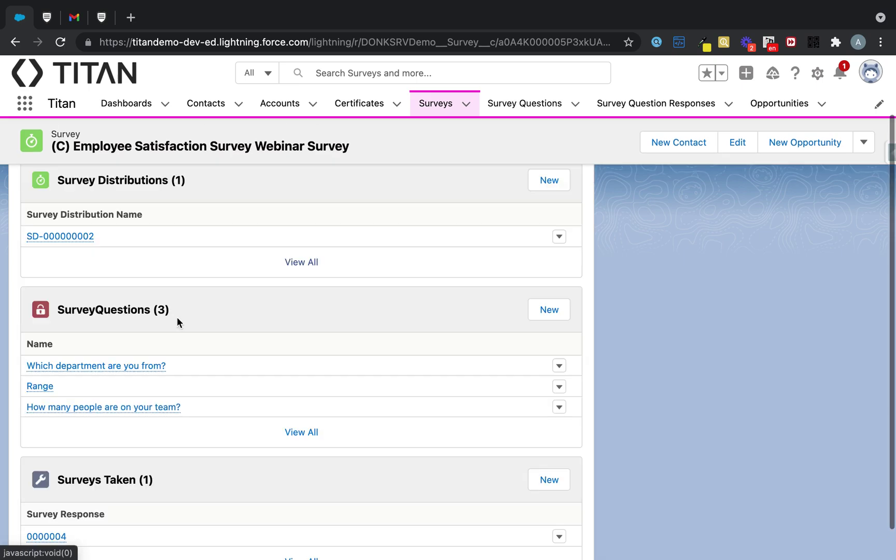
pyautogui.scroll(5, 177, 317)
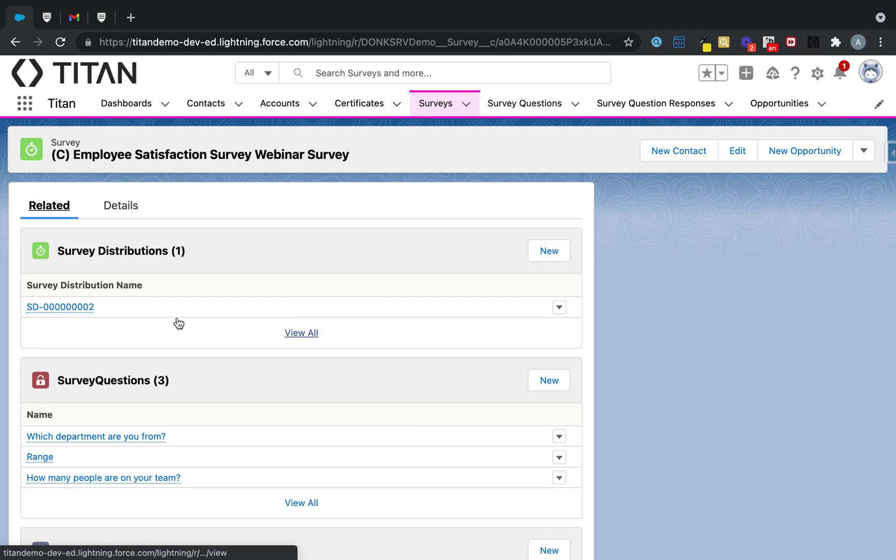
pyautogui.click(46, 19)
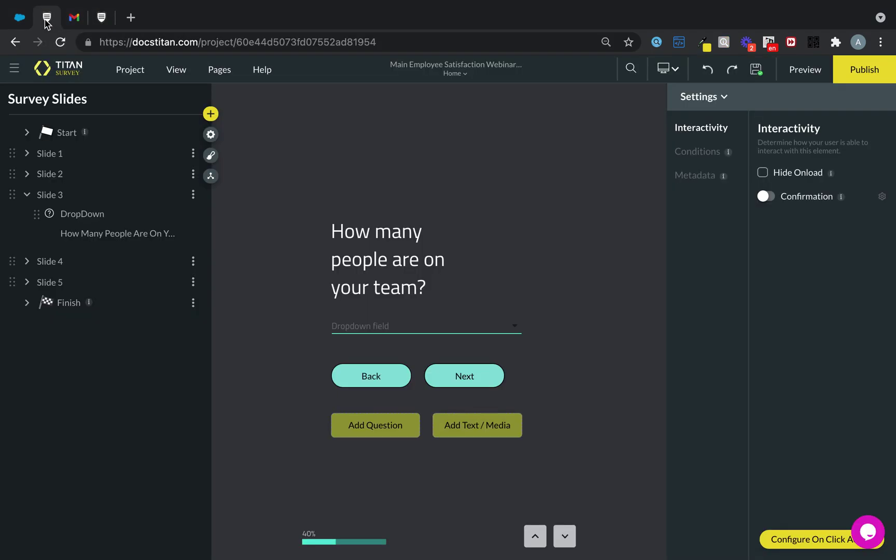
# Step: In the question flow, zoom in twice and zigzag Start and Slides 1–5 alternately left and right
pyautogui.click(212, 176)
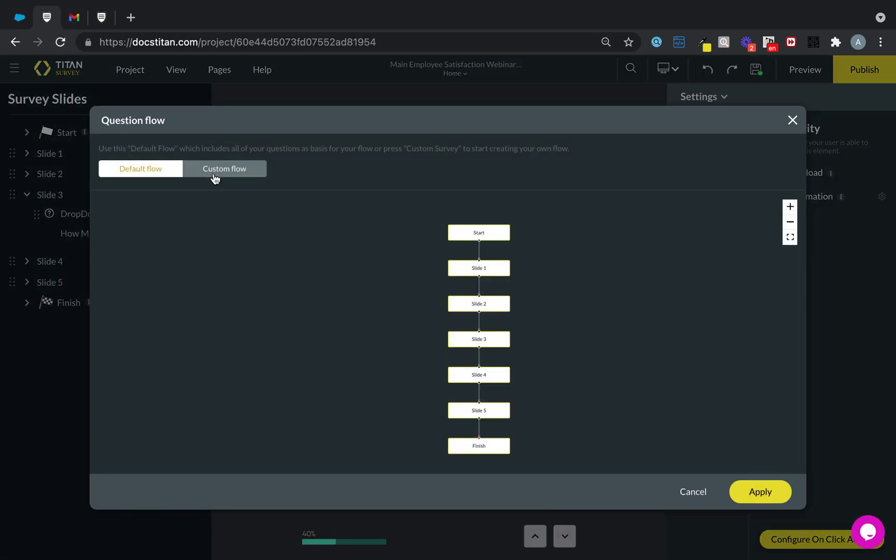
pyautogui.moveTo(483, 228); pyautogui.dragTo(318, 227)
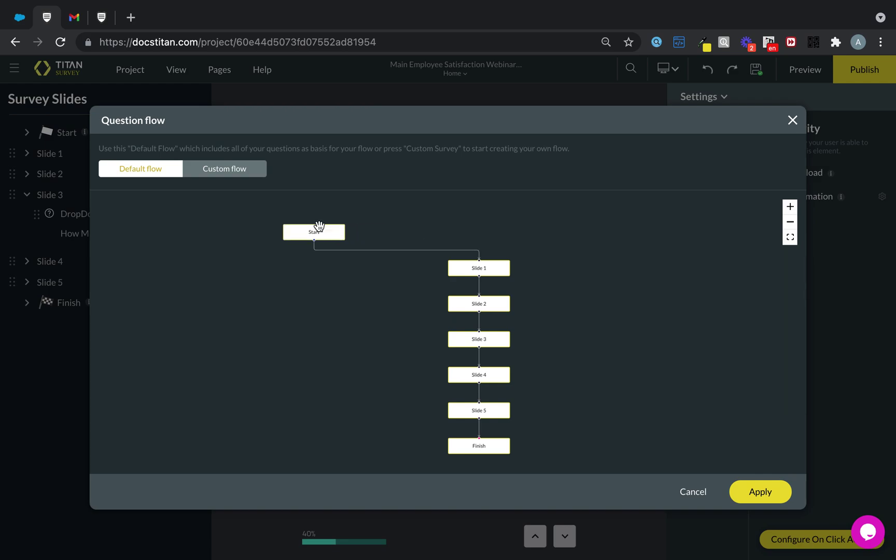
pyautogui.click(789, 206)
pyautogui.click(789, 206)
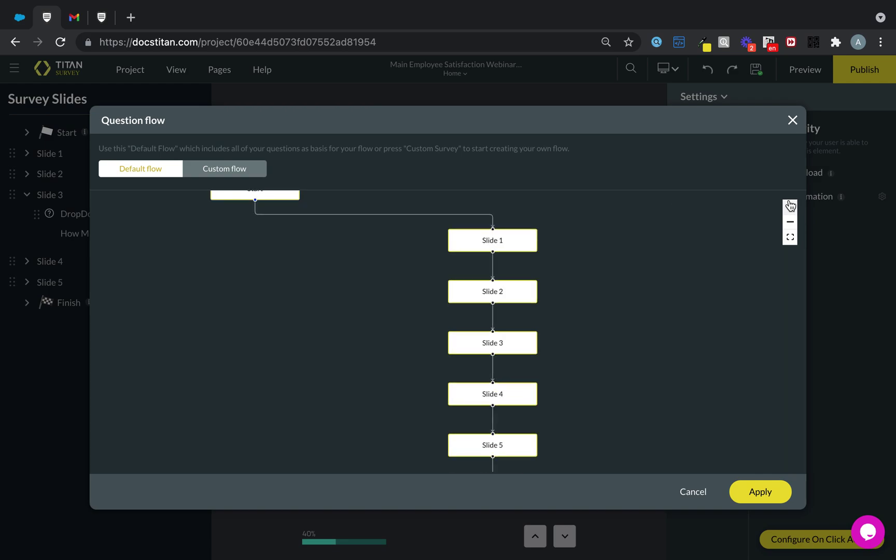
pyautogui.moveTo(492, 238); pyautogui.dragTo(592, 240)
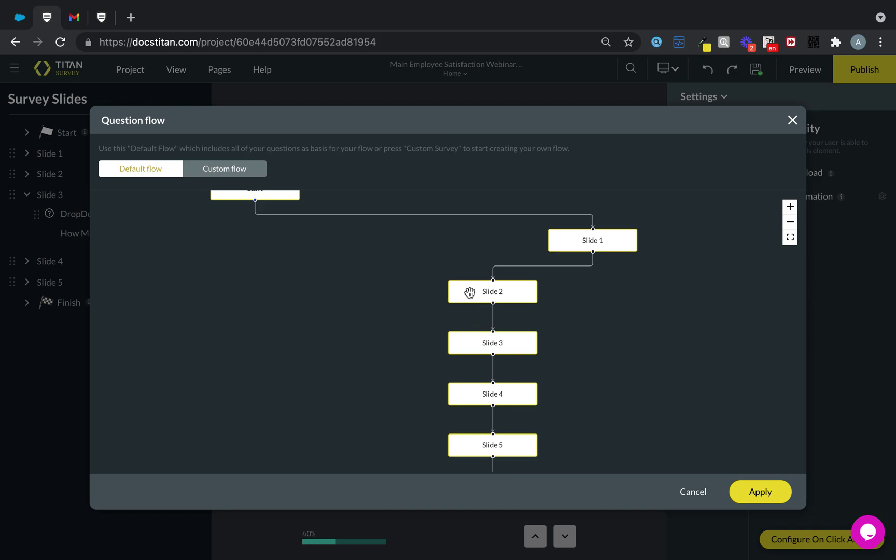
pyautogui.moveTo(473, 293); pyautogui.dragTo(351, 284)
pyautogui.moveTo(510, 349); pyautogui.dragTo(566, 335)
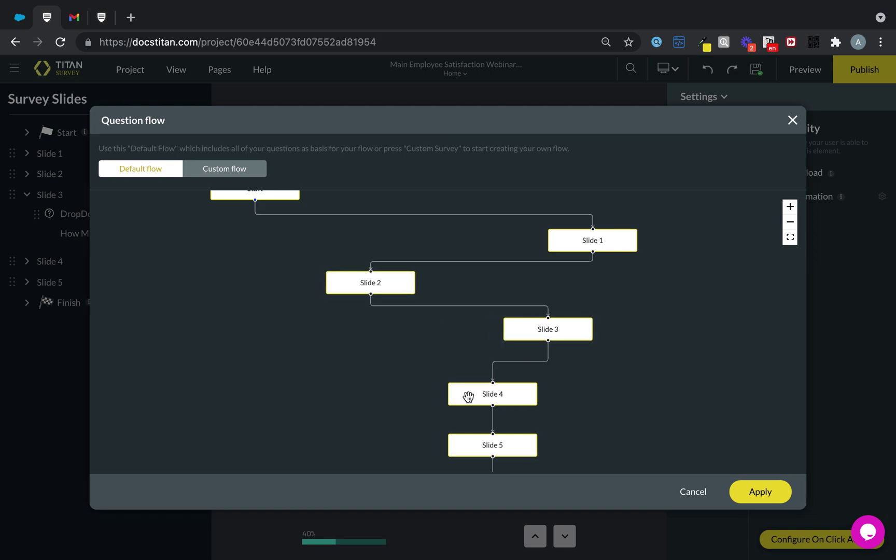
pyautogui.moveTo(466, 394); pyautogui.dragTo(371, 386)
pyautogui.moveTo(518, 449); pyautogui.dragTo(564, 441)
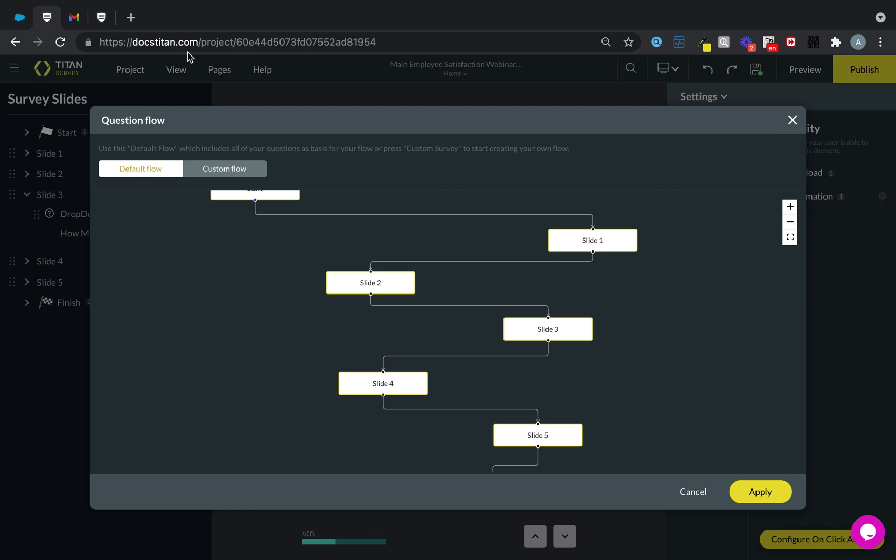
pyautogui.click(74, 17)
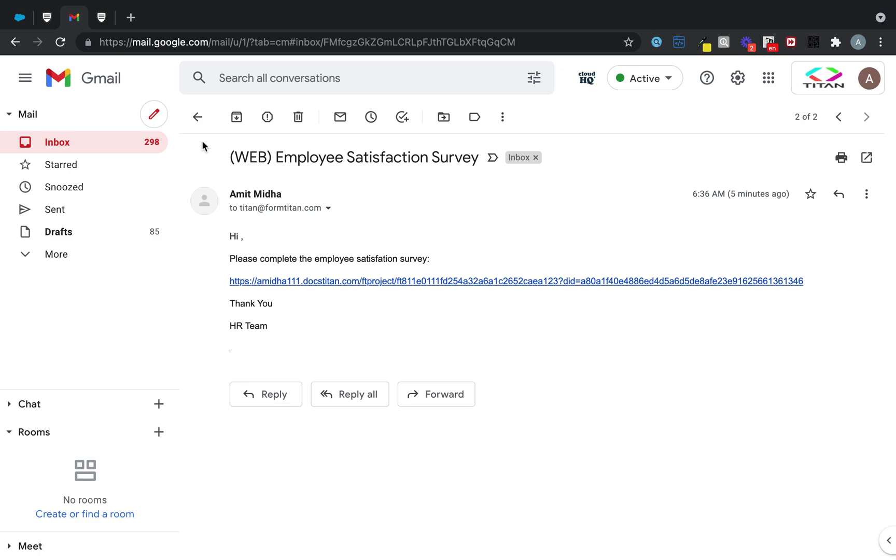
# Step: Open the (EMAIL) Customer Feedback Survey email from the inbox and scroll to its room-service rating stars
pyautogui.click(197, 117)
pyautogui.click(494, 193)
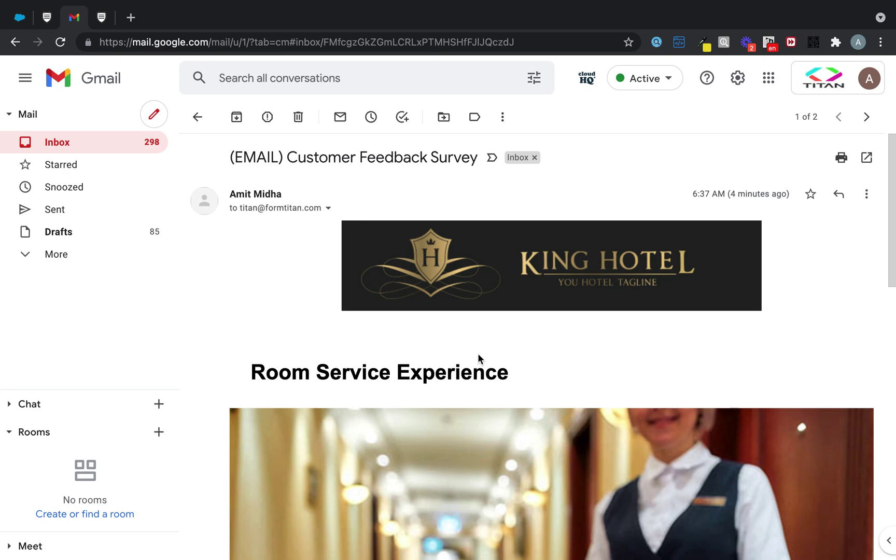
pyautogui.scroll(-10, 478, 352)
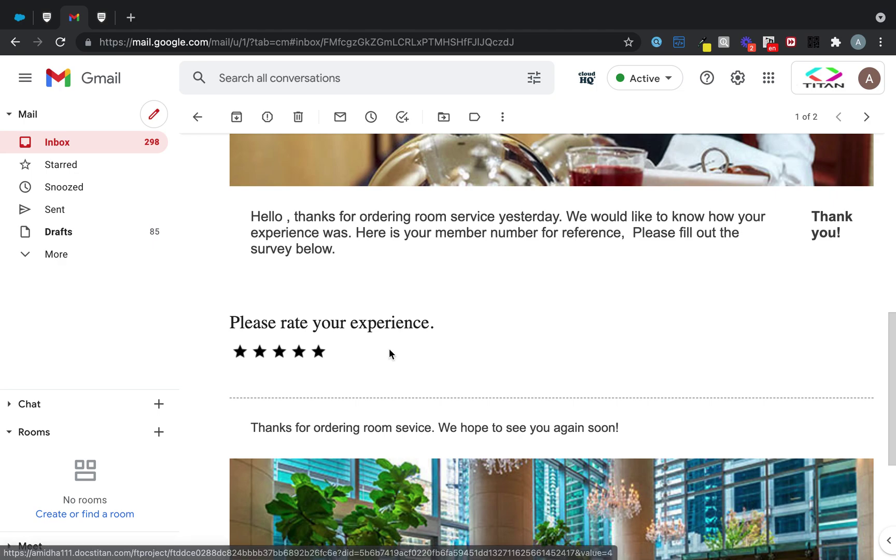
pyautogui.scroll(-5, 393, 370)
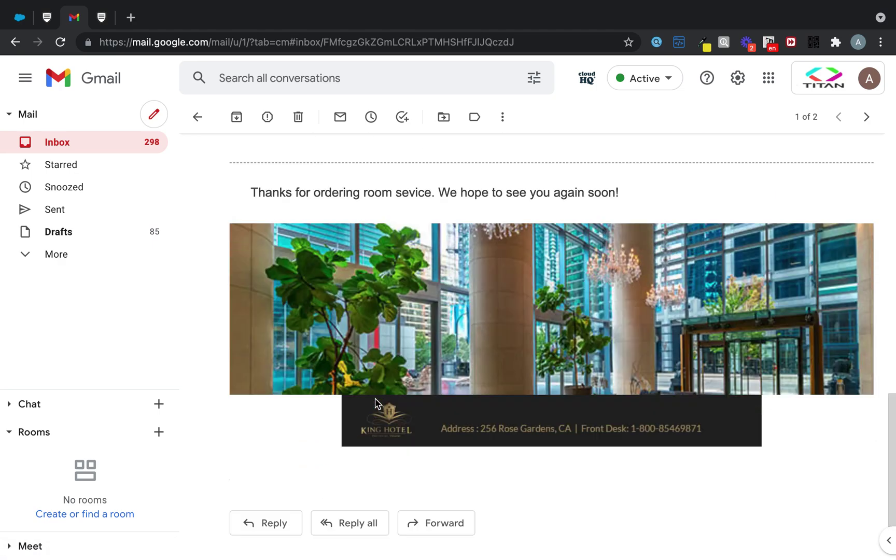
pyautogui.scroll(4, 376, 399)
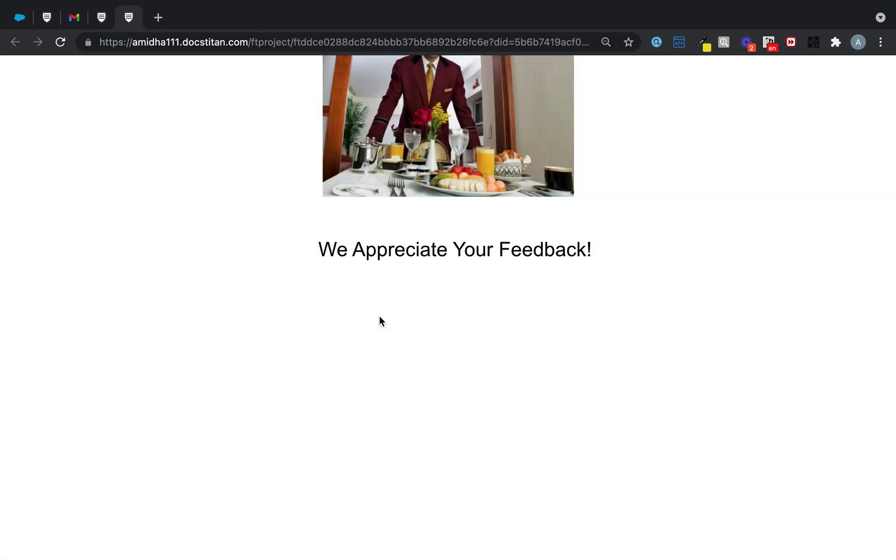
# Step: Open the (B) Email Survey For webinar record and inspect its taken survey 0000005
pyautogui.click(20, 18)
pyautogui.click(434, 112)
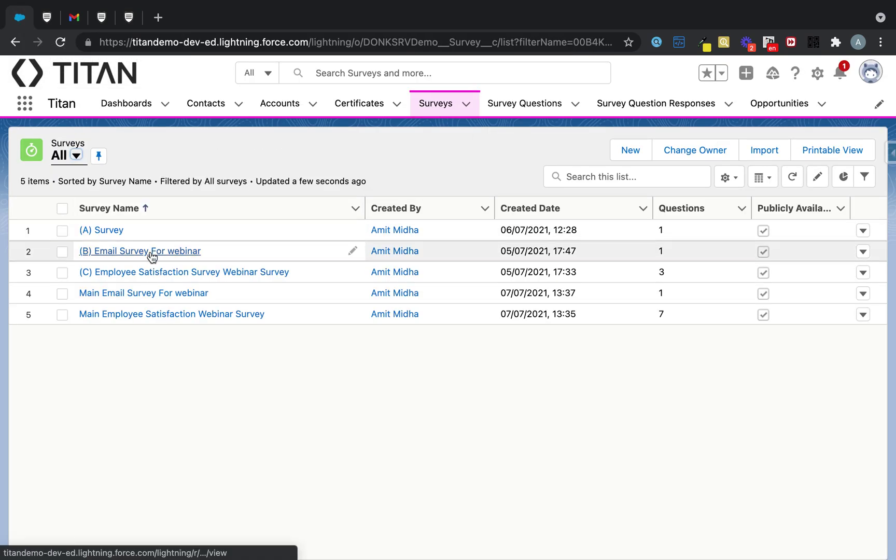
pyautogui.click(150, 252)
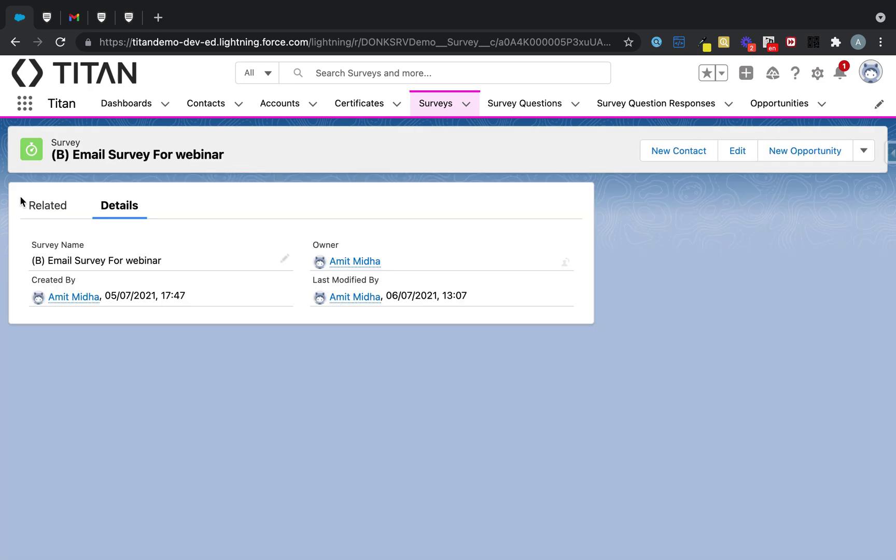
pyautogui.click(32, 203)
pyautogui.scroll(-3, 259, 351)
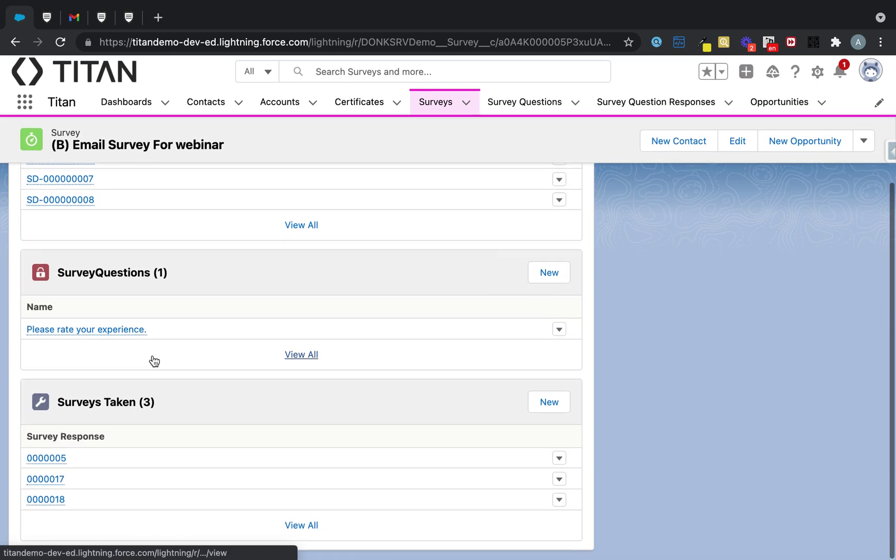
pyautogui.click(60, 462)
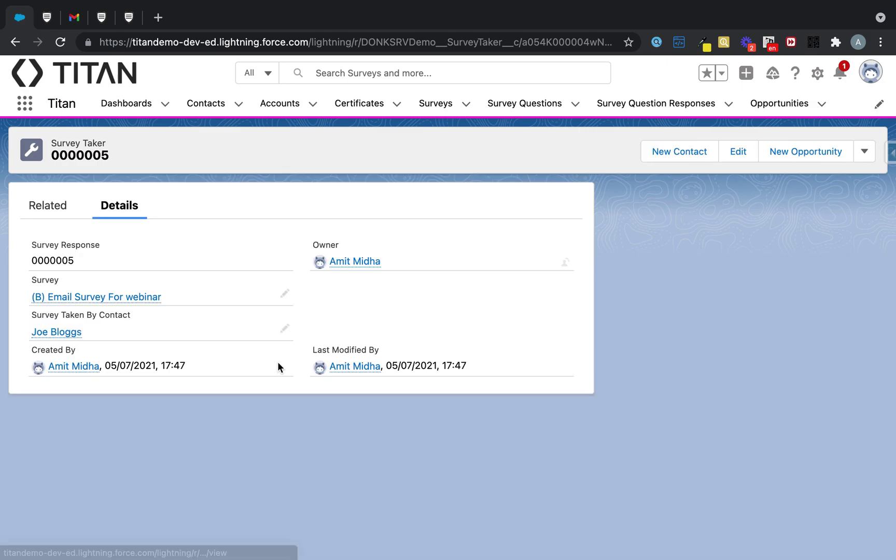
pyautogui.click(60, 214)
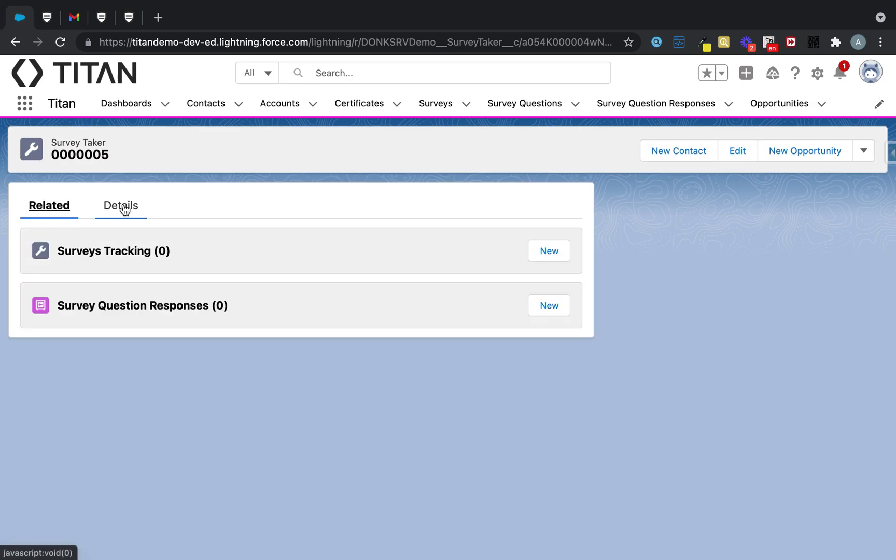
pyautogui.click(120, 206)
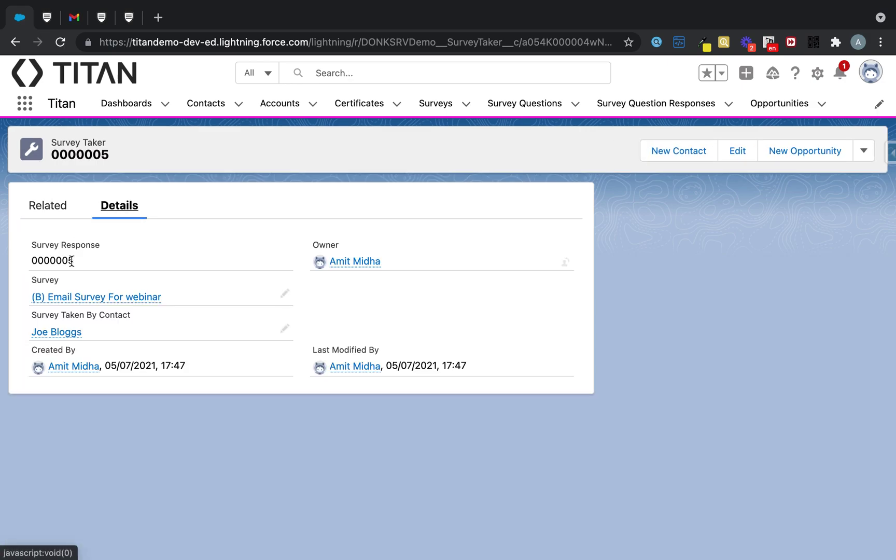
pyautogui.click(15, 43)
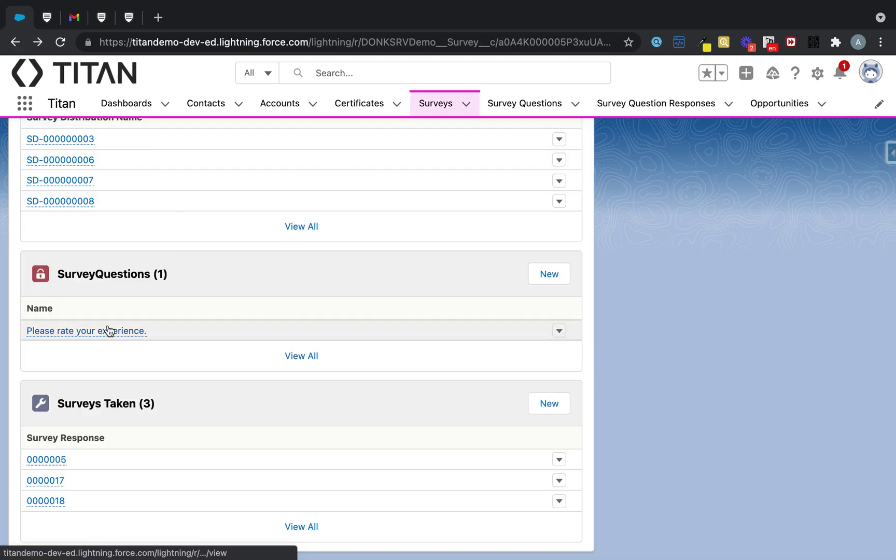
# Step: Inspect the 'Please rate your experience.' question's responses, then return to the surveys list
pyautogui.click(109, 329)
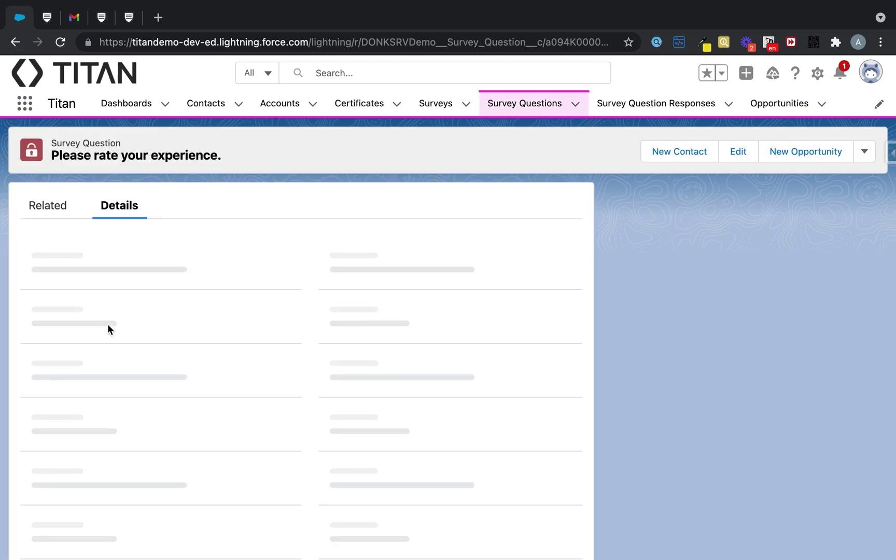
pyautogui.click(60, 203)
pyautogui.click(15, 42)
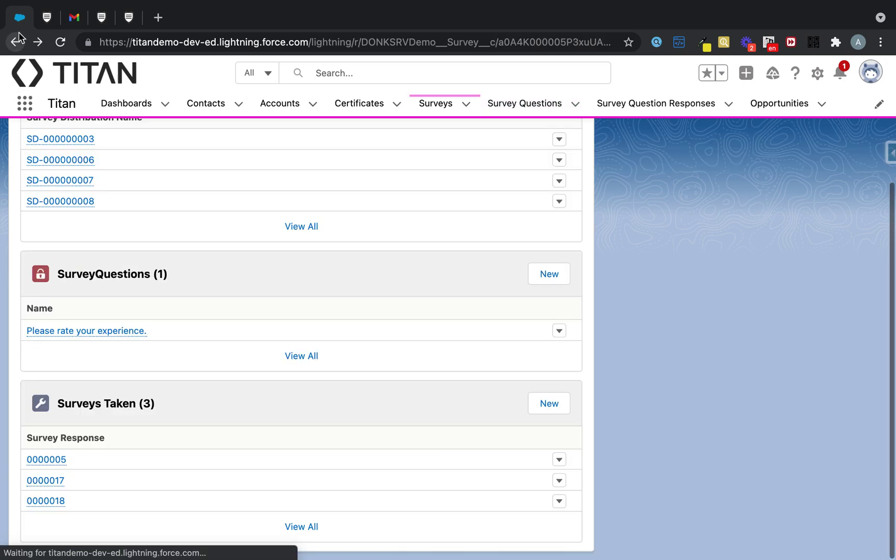
pyautogui.click(15, 42)
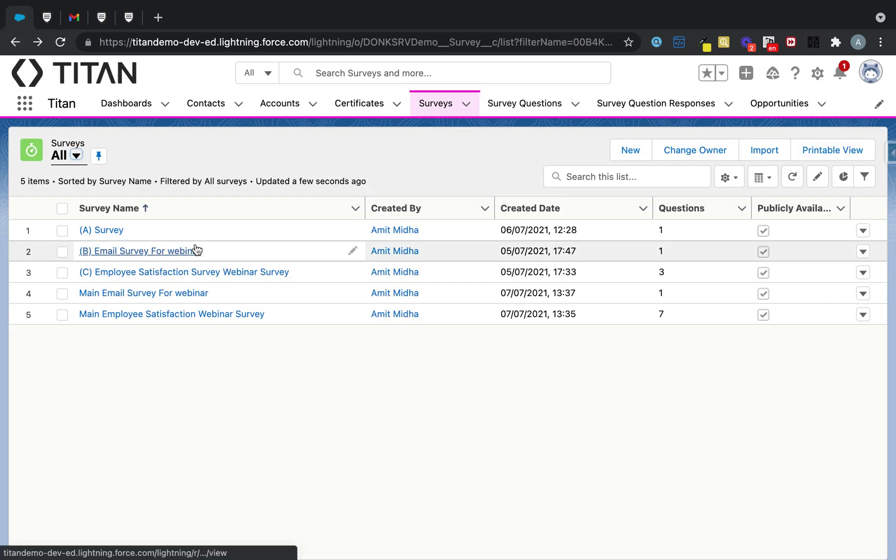
# Step: Open Main Email Survey For webinar's taker 0000023, then Response-0000027 with its StarRating answer of 4
pyautogui.click(188, 294)
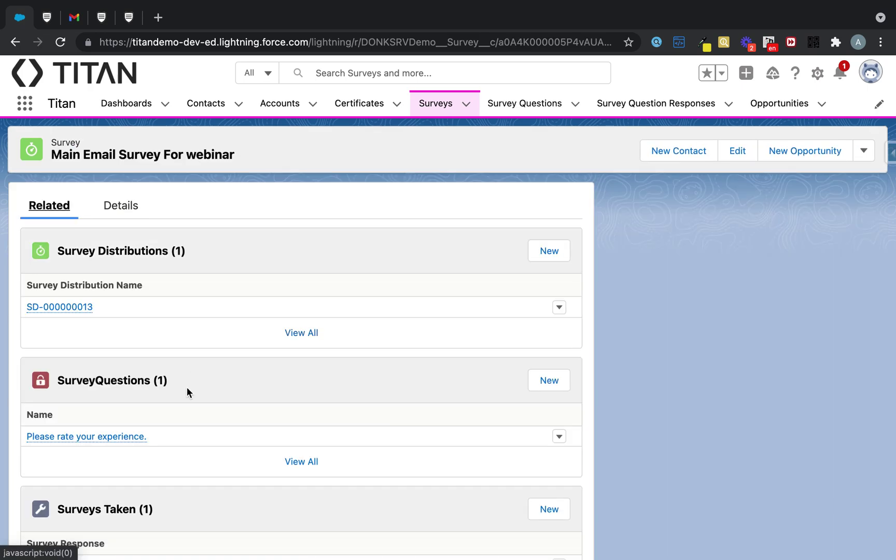
pyautogui.scroll(-3, 185, 391)
pyautogui.click(61, 499)
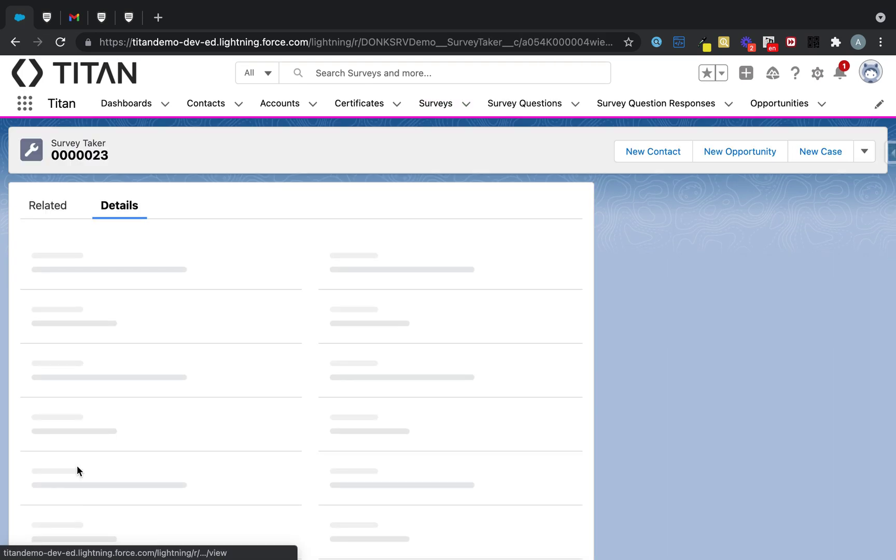
pyautogui.click(57, 205)
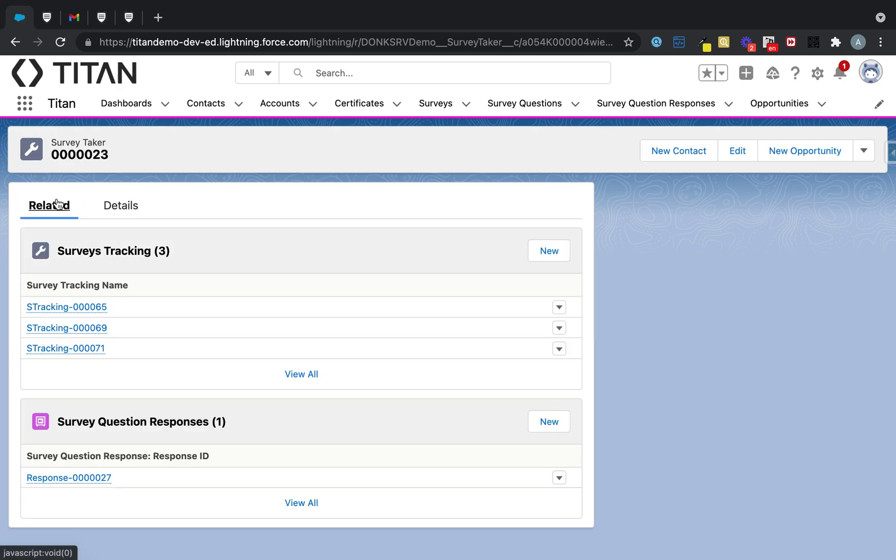
pyautogui.click(89, 478)
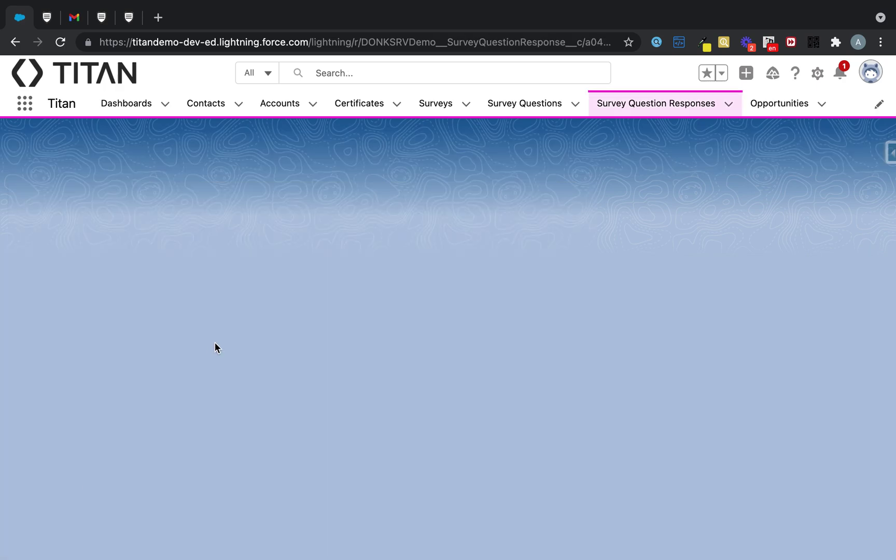
pyautogui.scroll(-3, 249, 357)
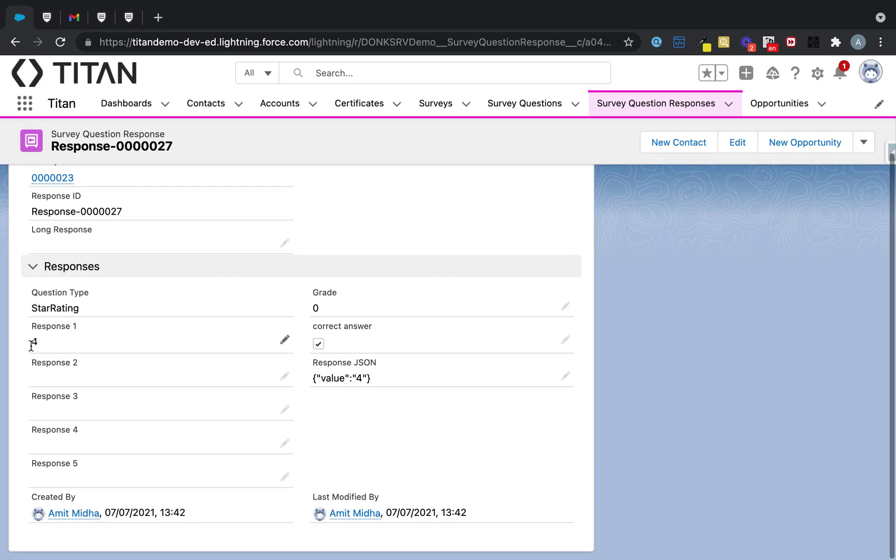
pyautogui.click(194, 342)
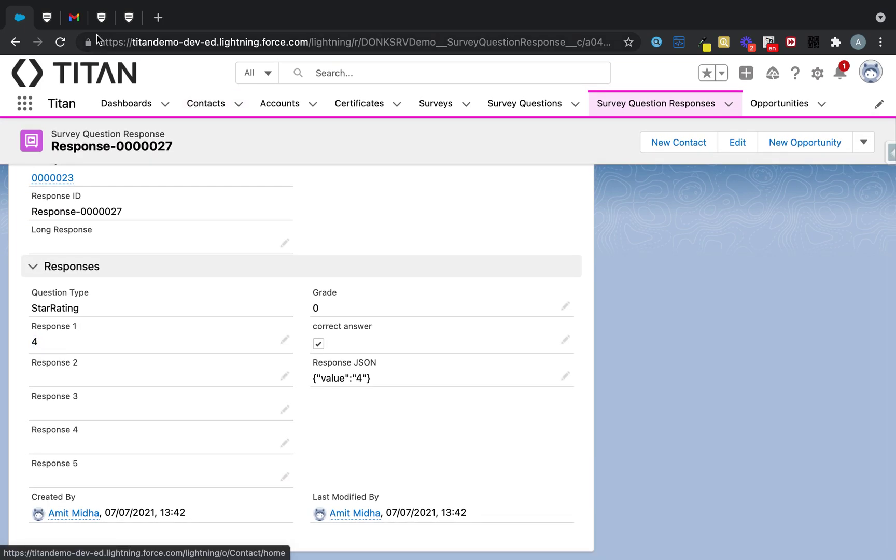
# Step: Open the Surveys Analytics dashboard and scroll through its activity, status, distribution and response charts
pyautogui.click(127, 104)
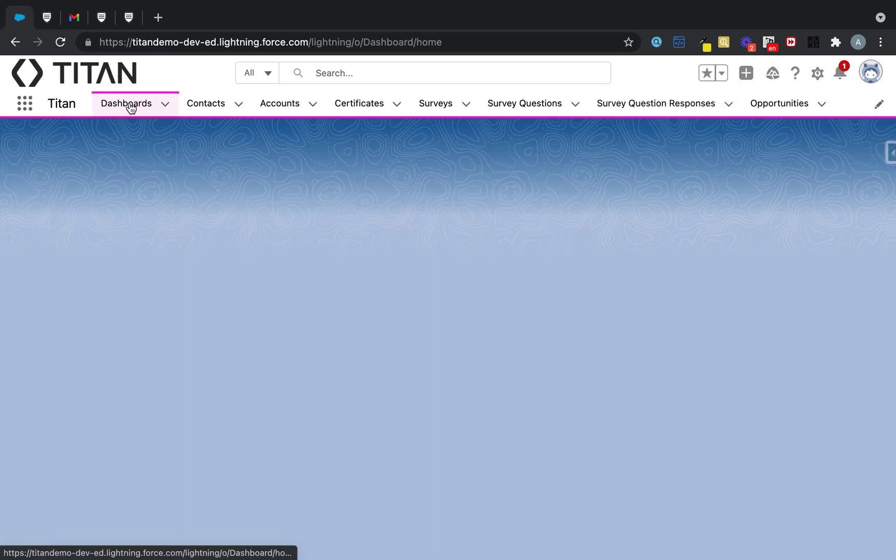
pyautogui.click(172, 217)
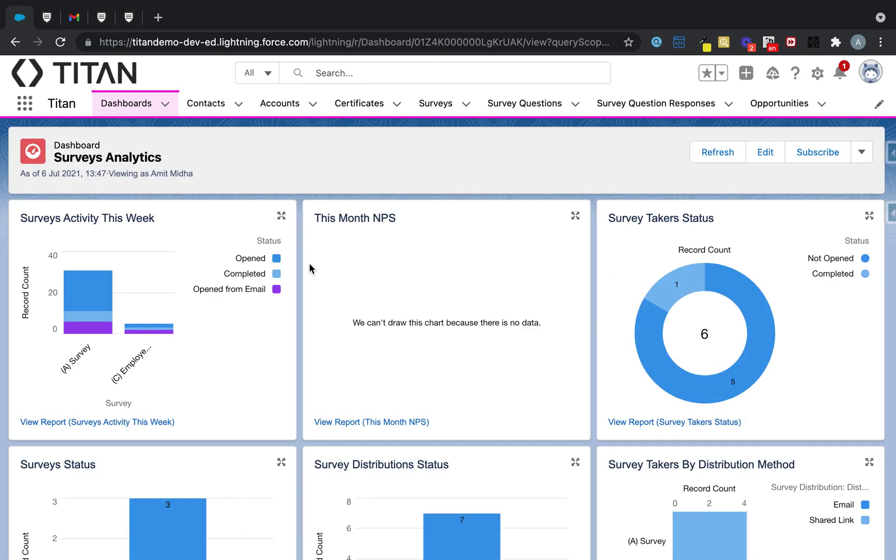
pyautogui.scroll(-3, 217, 247)
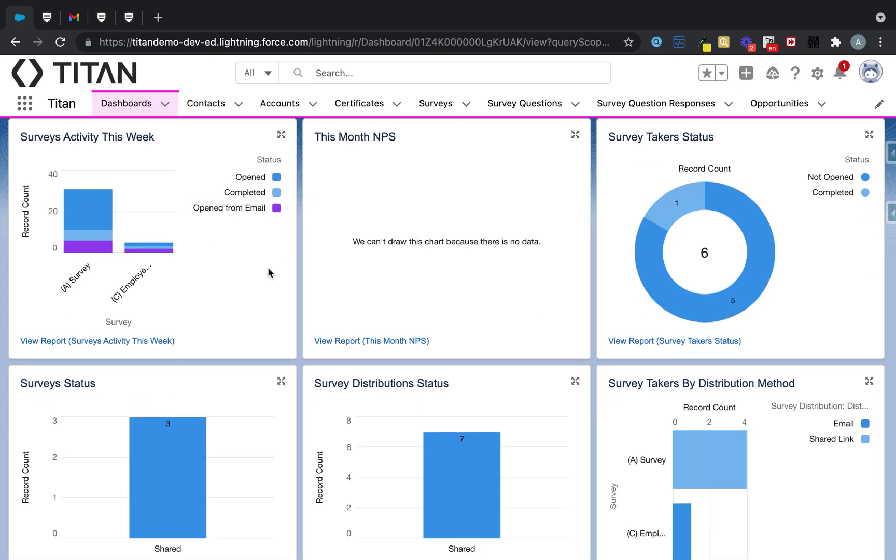
pyautogui.scroll(-5, 269, 272)
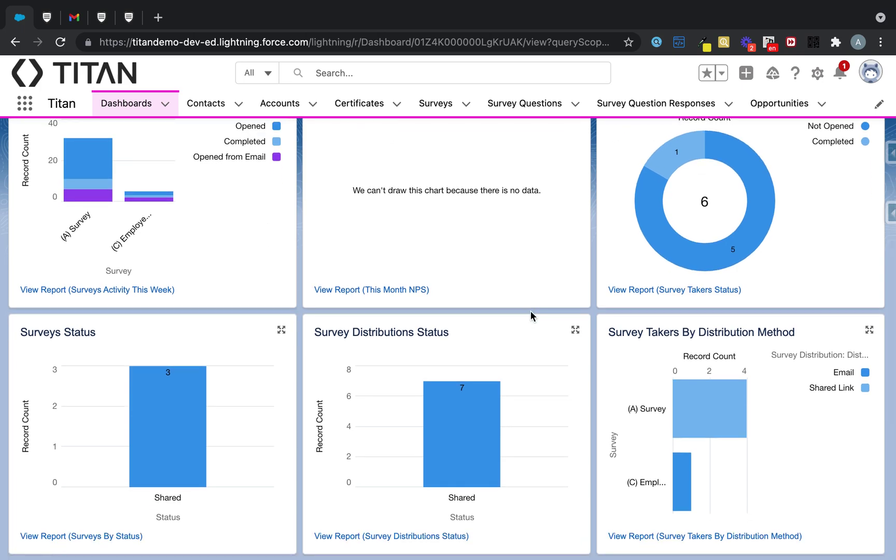
pyautogui.scroll(-1, 531, 311)
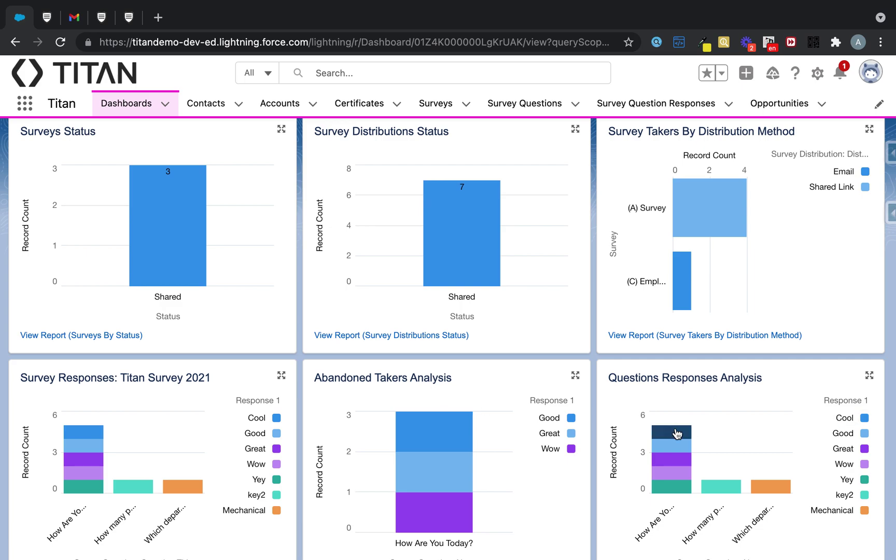
pyautogui.moveTo(679, 457)
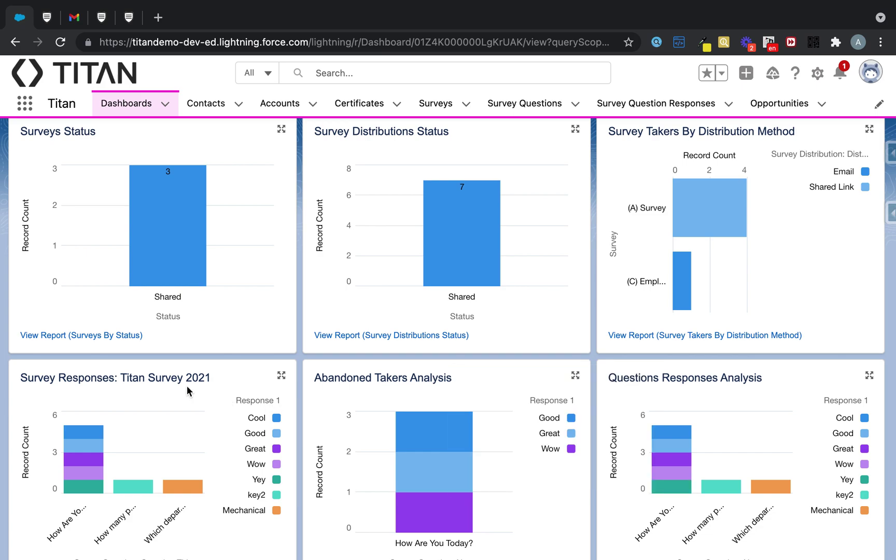
pyautogui.scroll(-1, 533, 327)
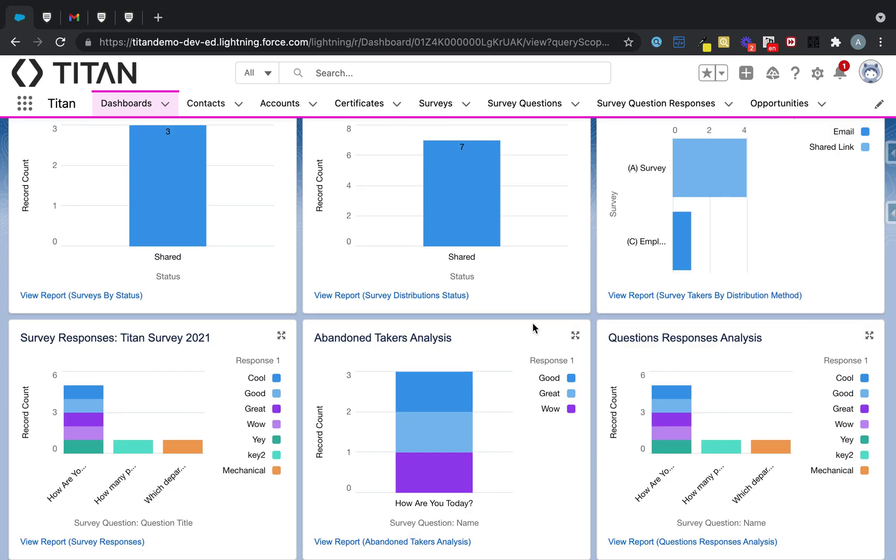